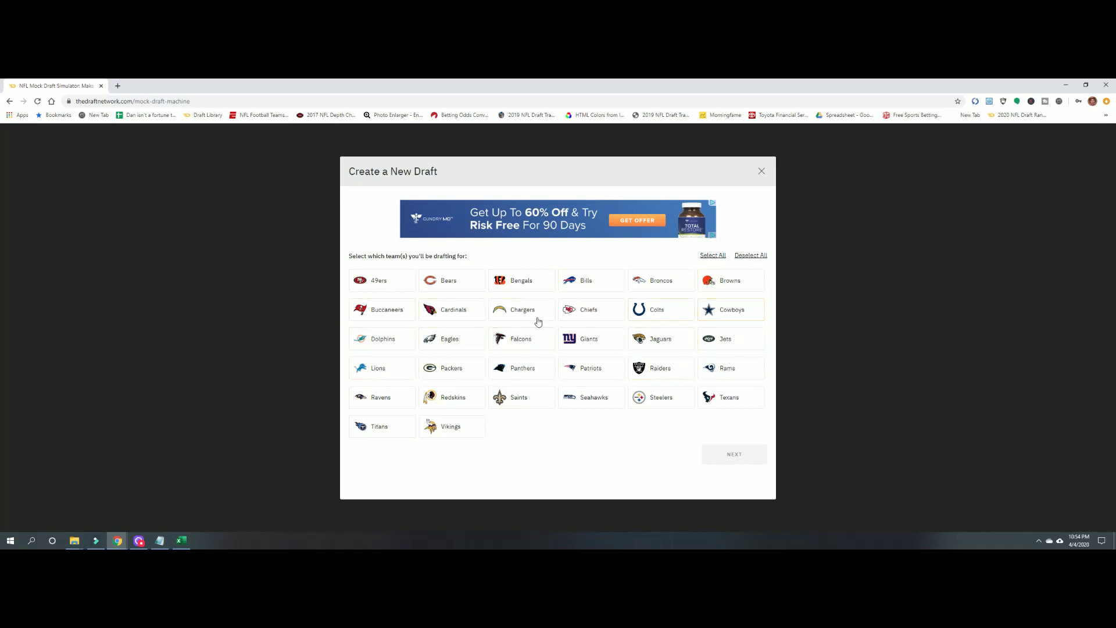
Choose the Cardinals, 49ers, Rams and Seahawks as the teams to draft for and continue to the draft settings.
click(451, 314)
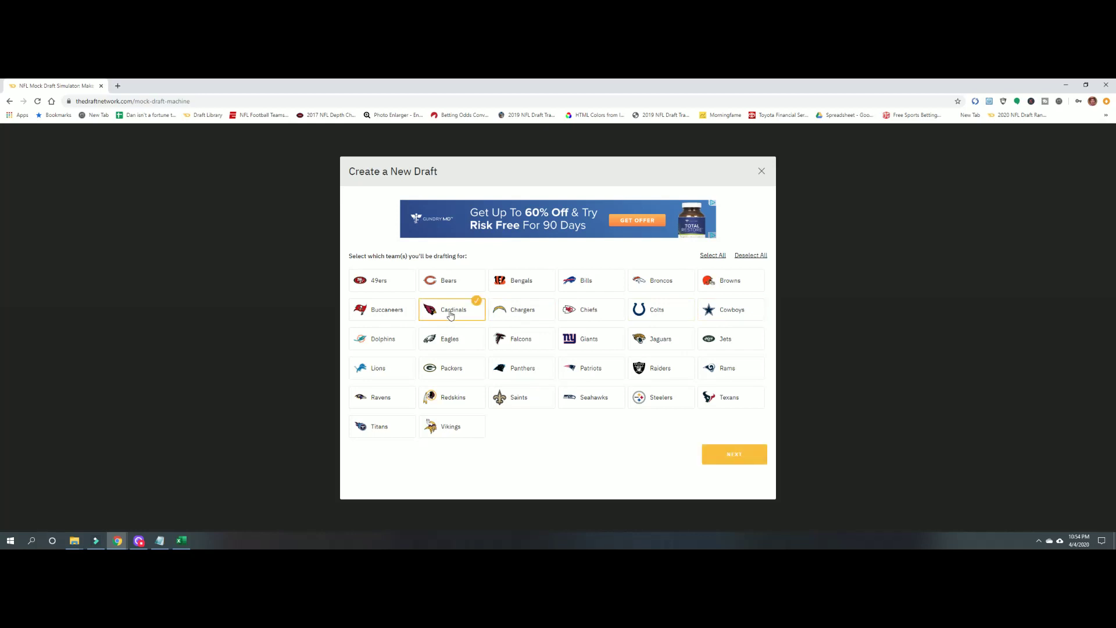
click(391, 286)
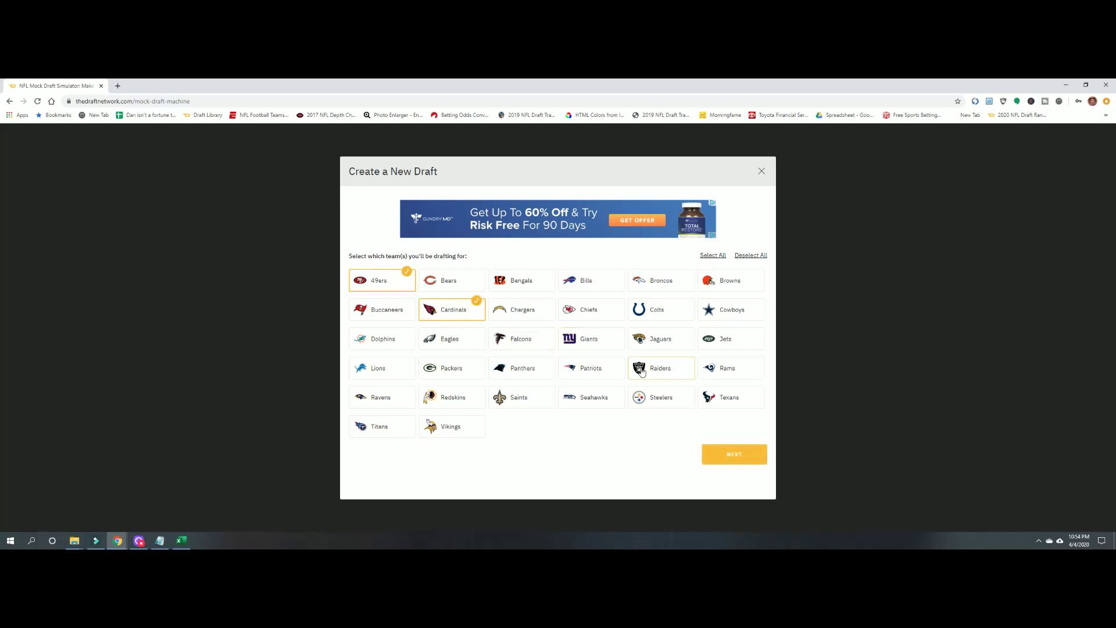
click(723, 372)
click(600, 401)
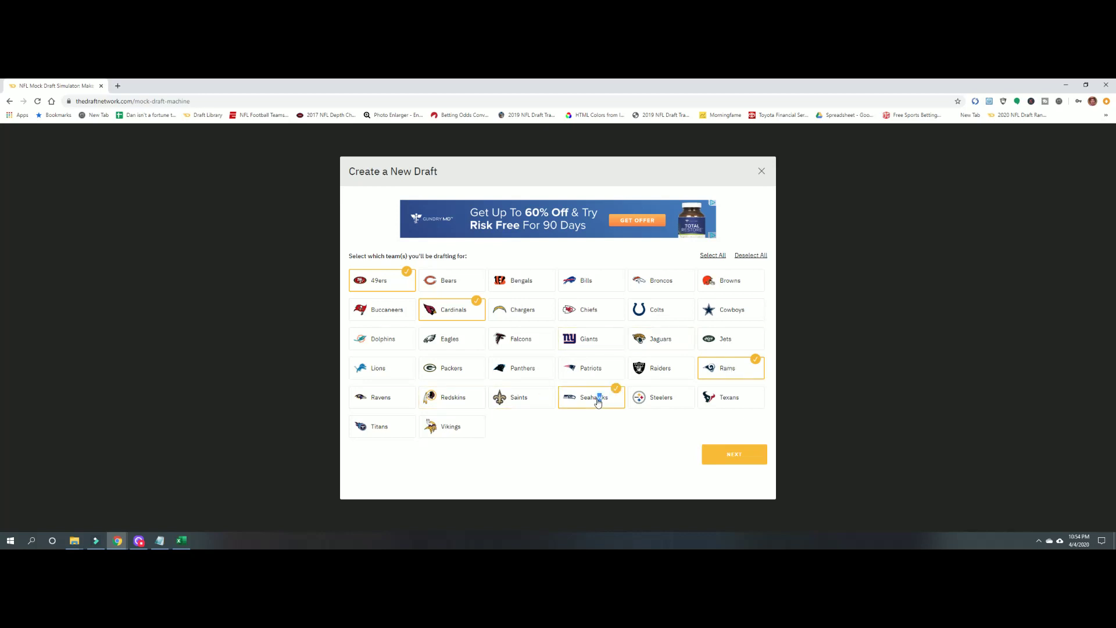
click(732, 455)
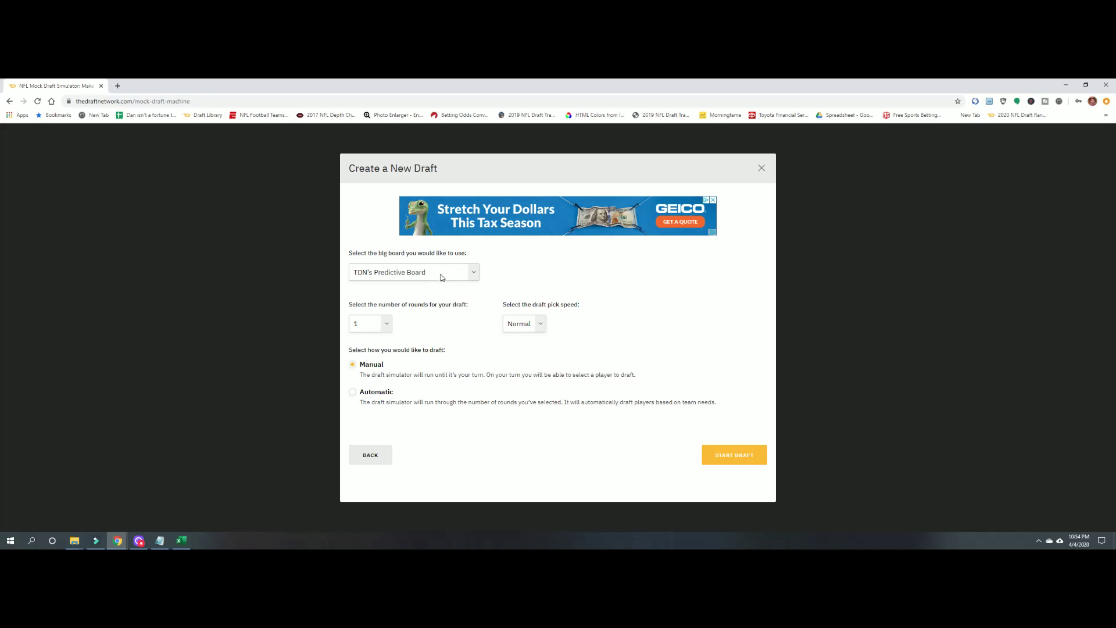
Set up the draft with TDN's Predictive Board and 3 rounds, then start it.
click(473, 272)
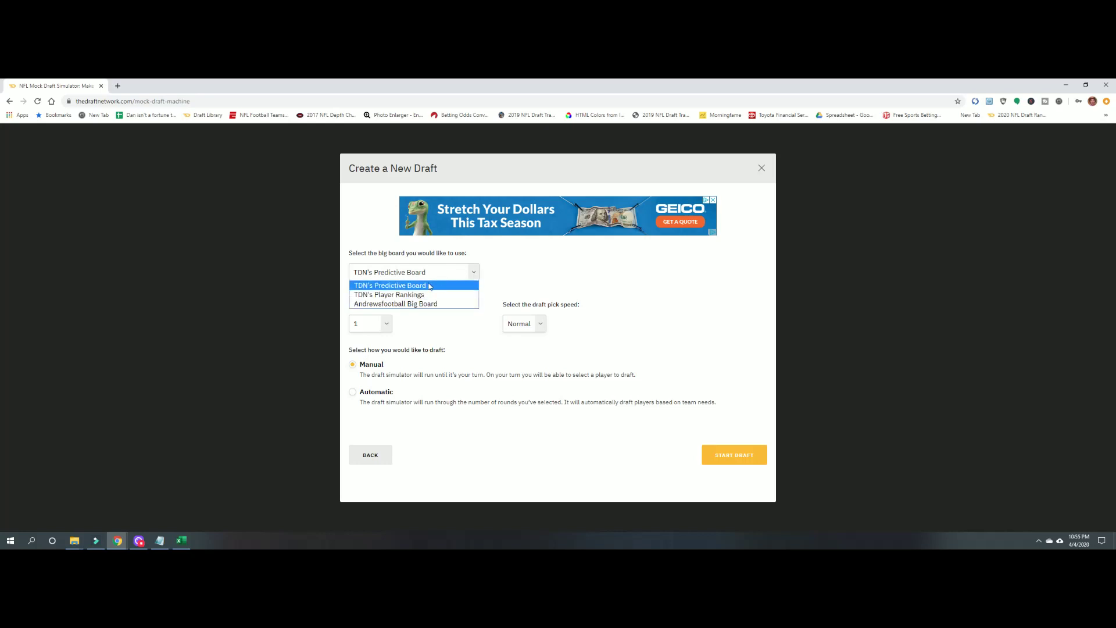
click(429, 286)
click(384, 323)
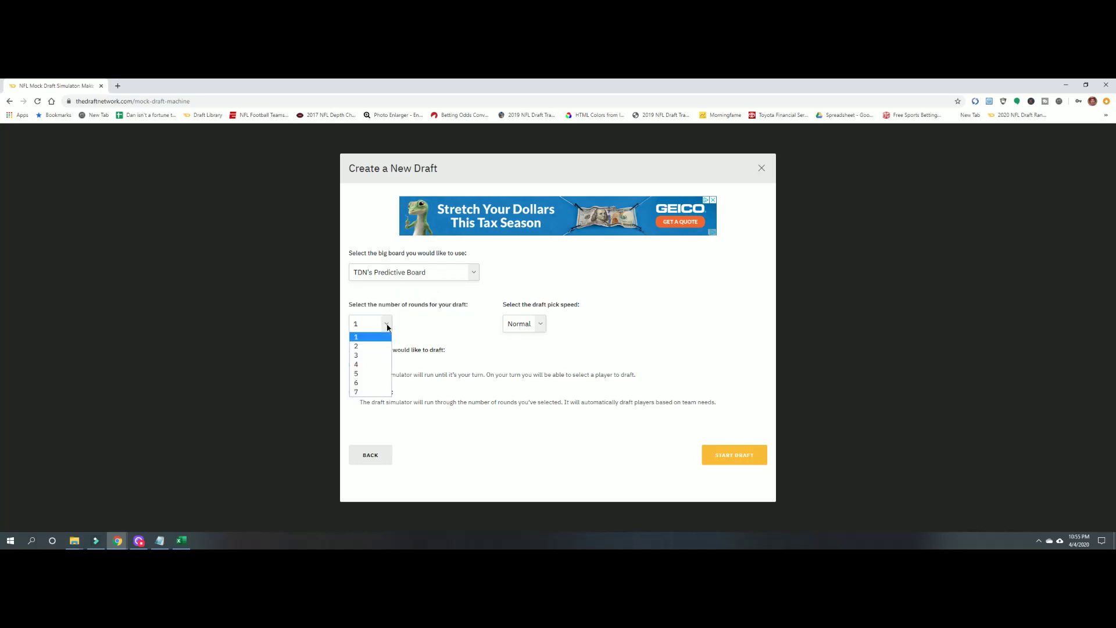
click(370, 356)
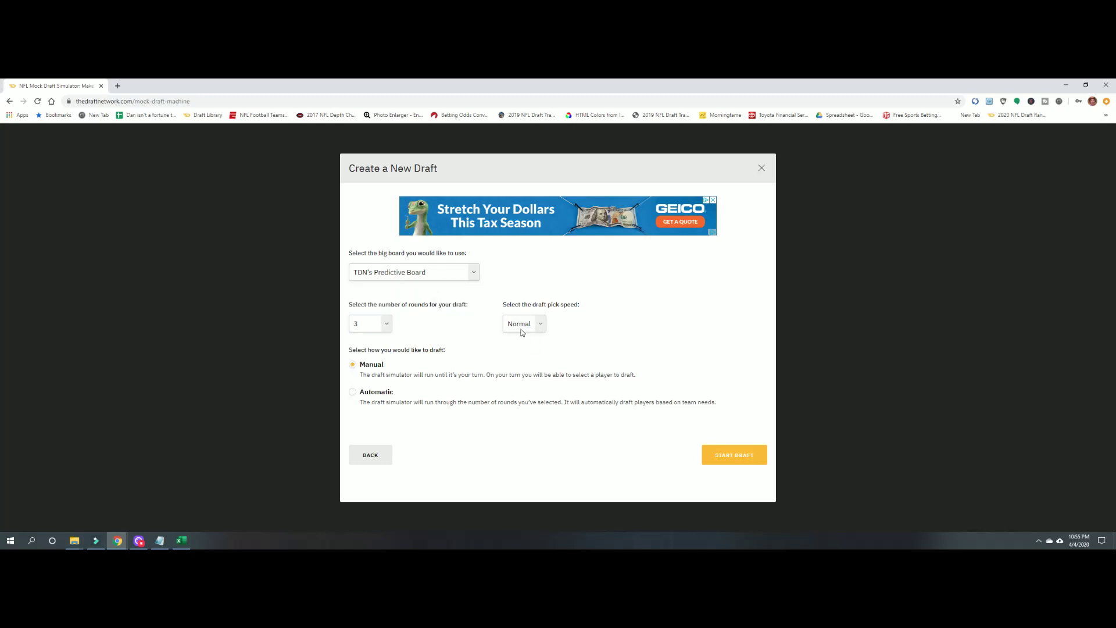
click(731, 455)
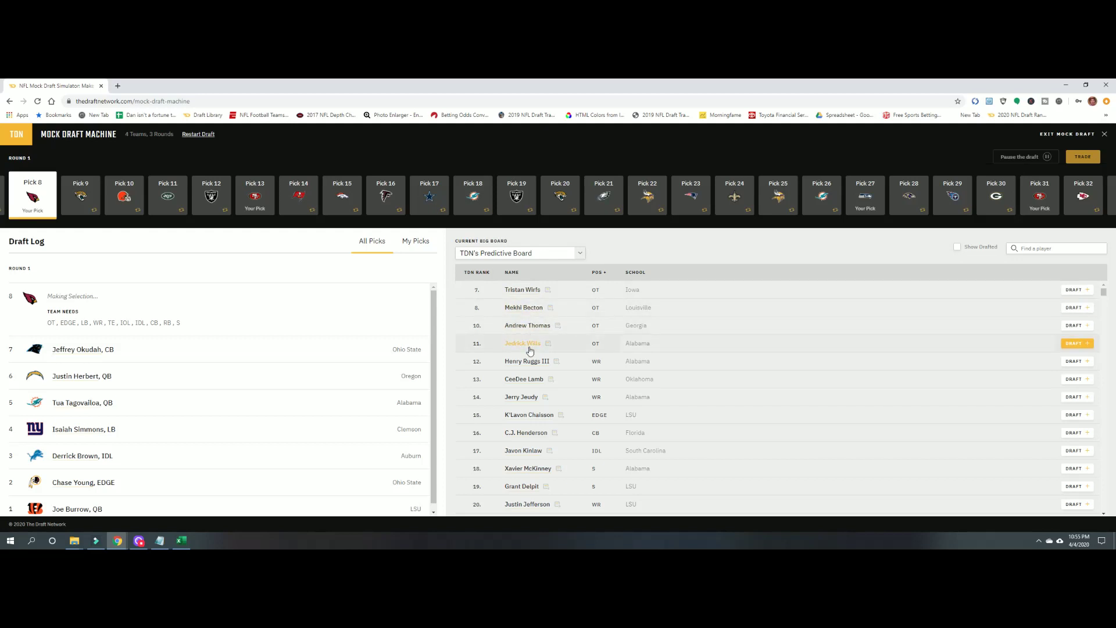
Make the round 1 selections: Jedrick Wills at pick 8, Jerry Jeudy at 13, Kenneth Murray at 27 and Cesar Ruiz at 31.
scroll(202, 363, down, 1)
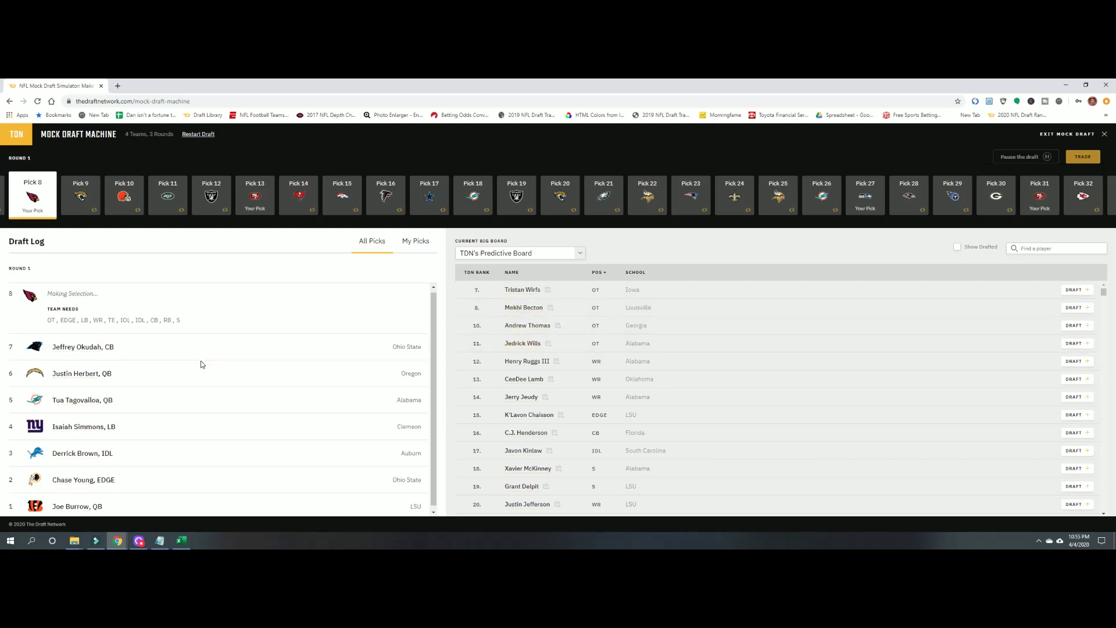
scroll(201, 364, up, 1)
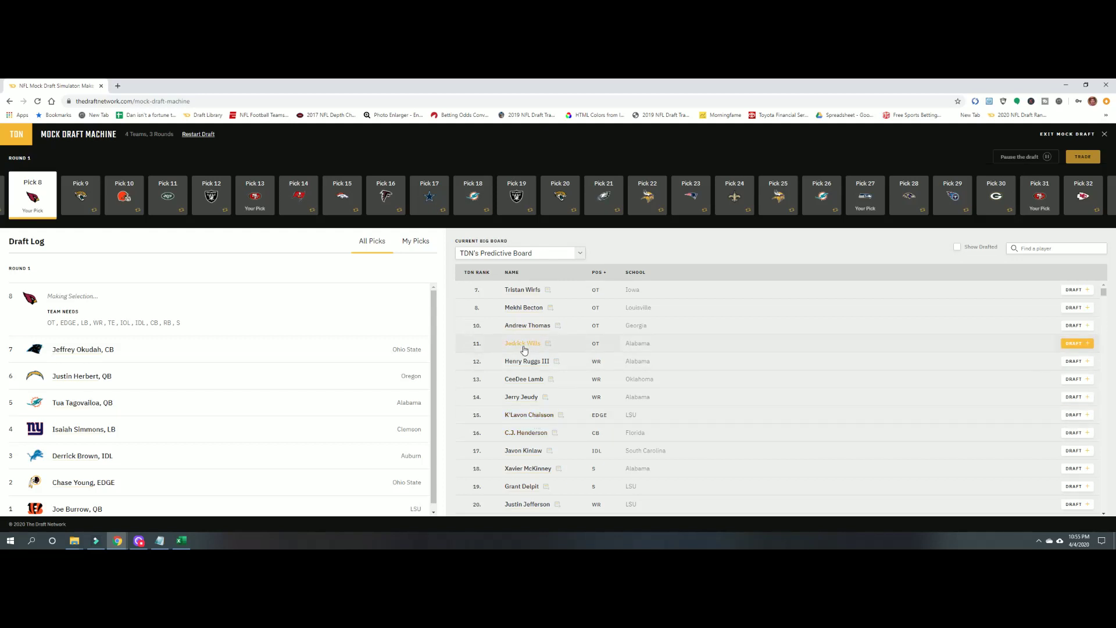
click(1072, 344)
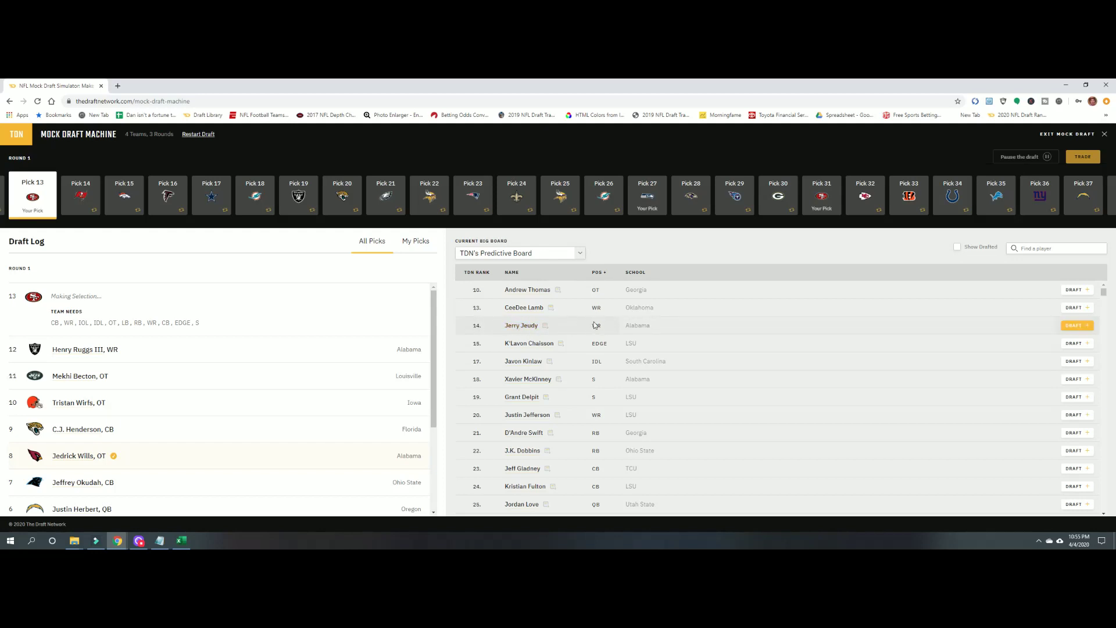
click(1075, 327)
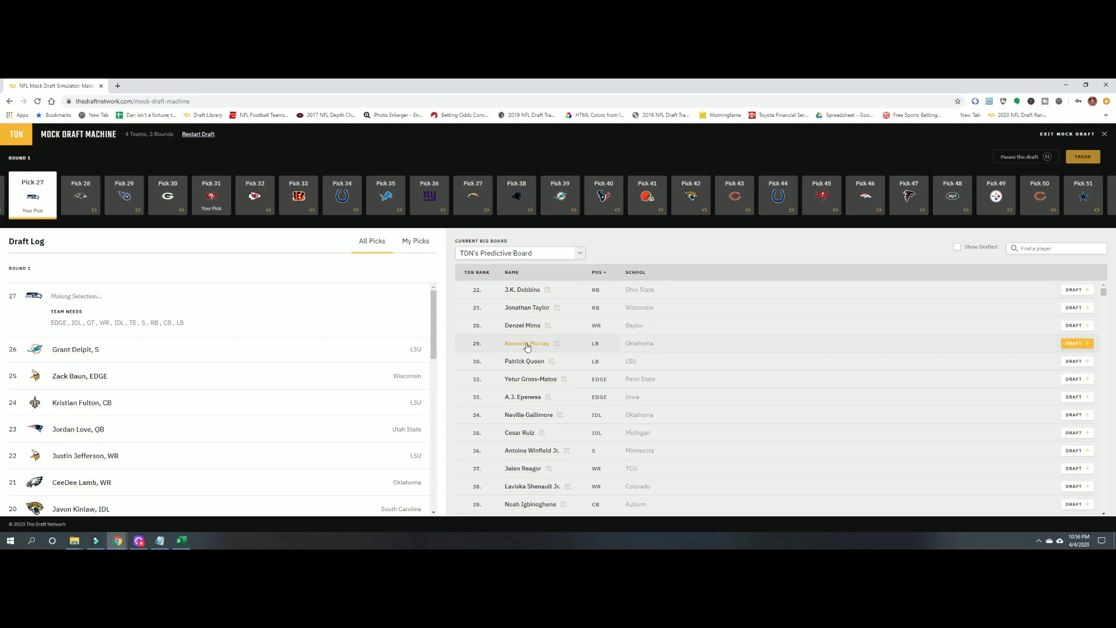
click(1075, 343)
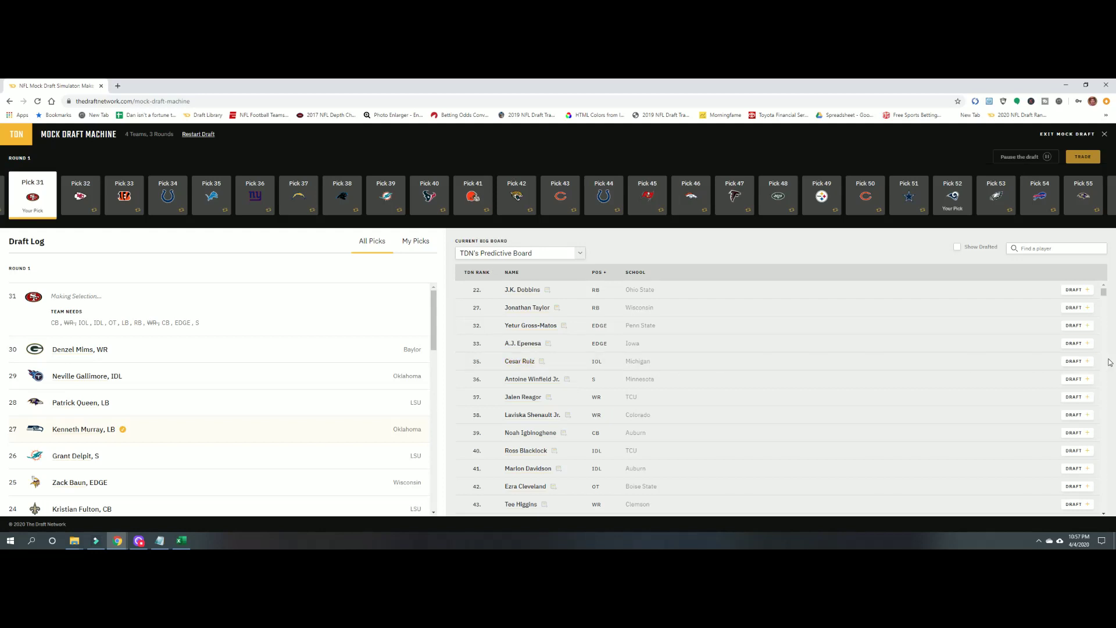
click(1072, 361)
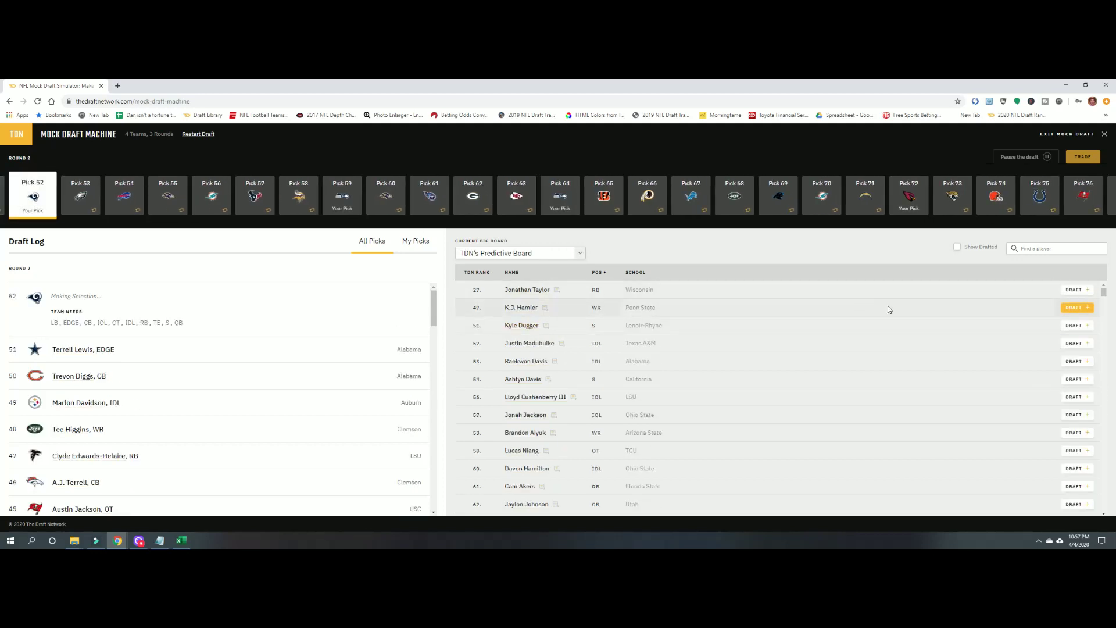
Make the round 2 selections: Jonathan Taylor at pick 52, Kyle Dugger at 59 and Joshua Uche at 64.
click(1075, 290)
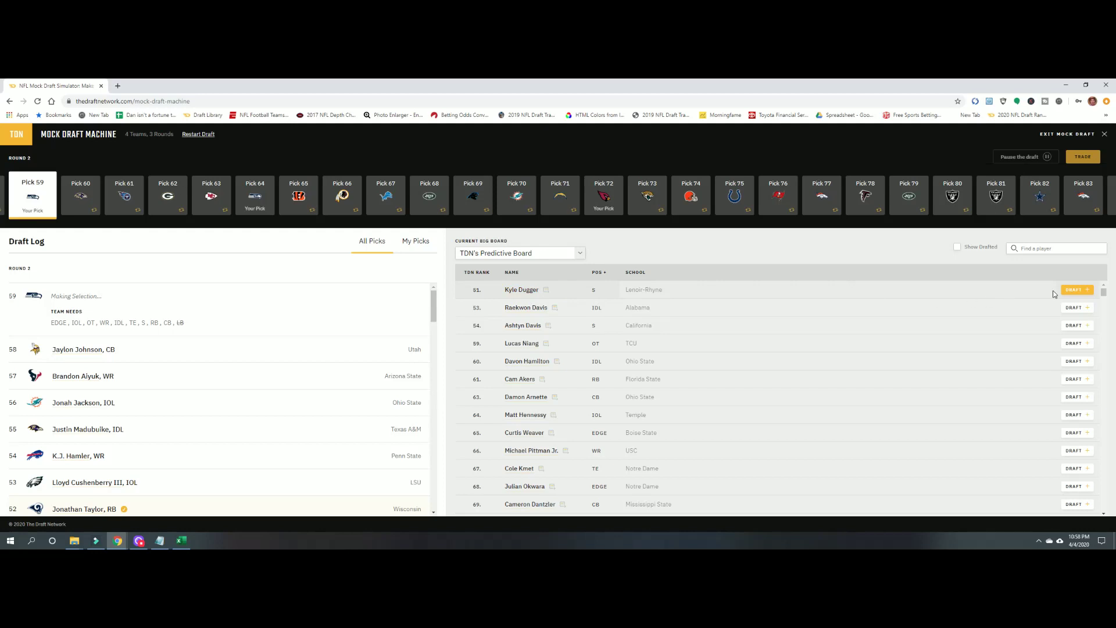
click(1077, 290)
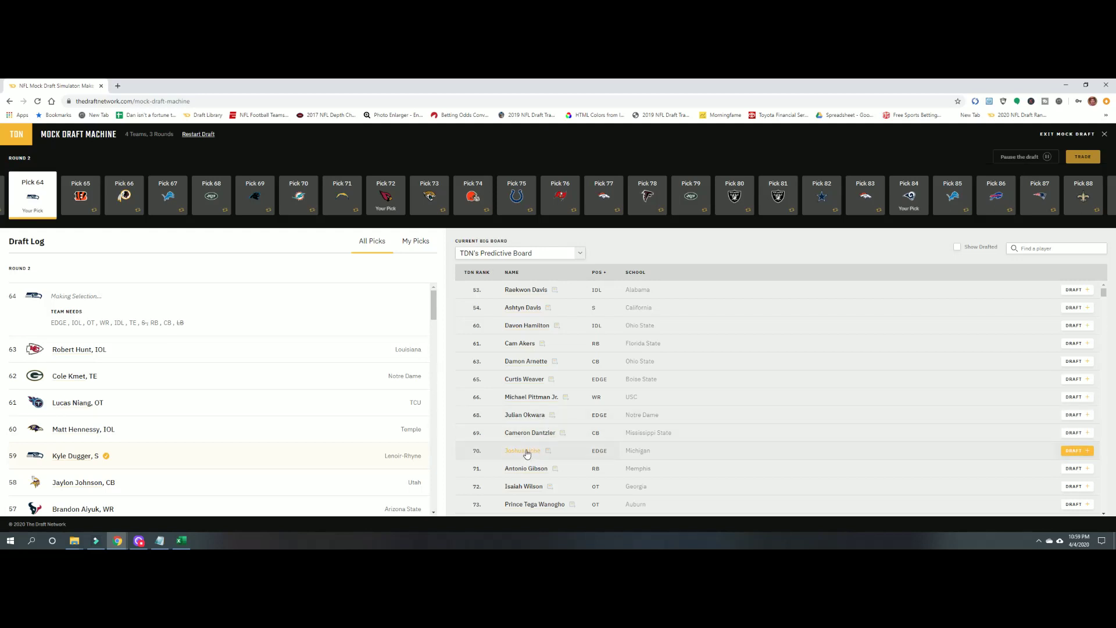
click(1073, 451)
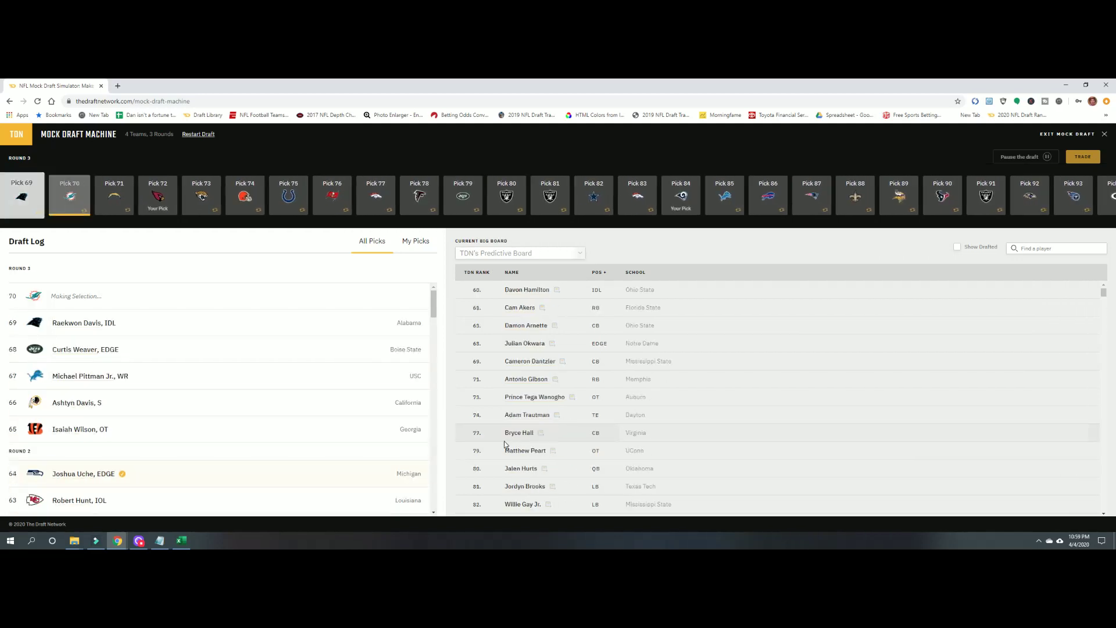
Review the own picks so far, then draft Adam Trautman for the Cardinals at pick 72 and Willie Gay Jr. for the Rams at 84.
click(415, 245)
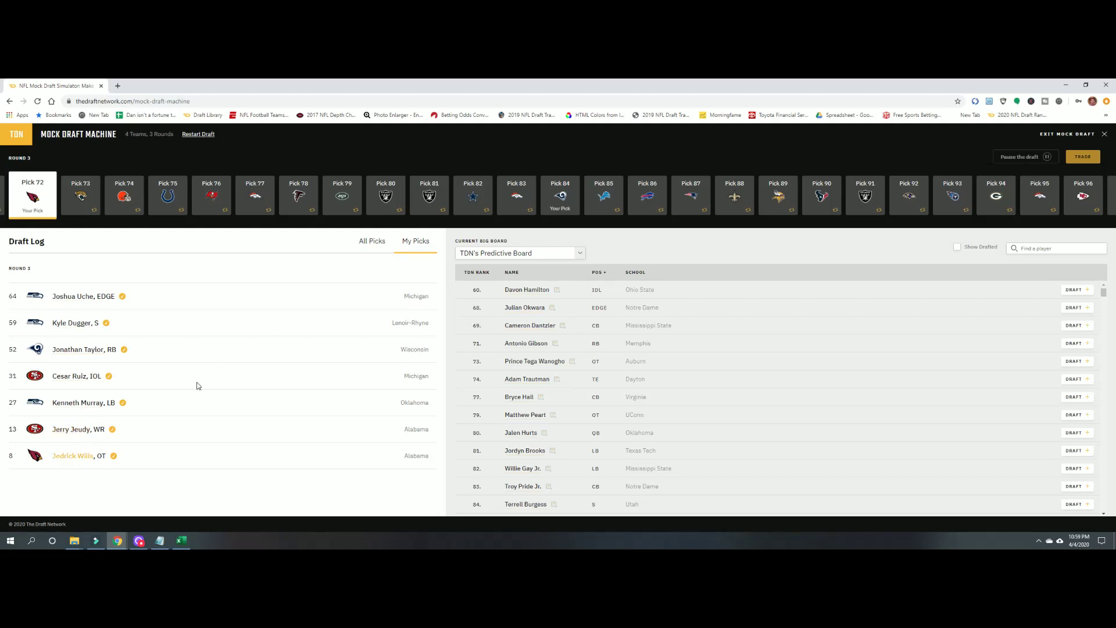
click(368, 241)
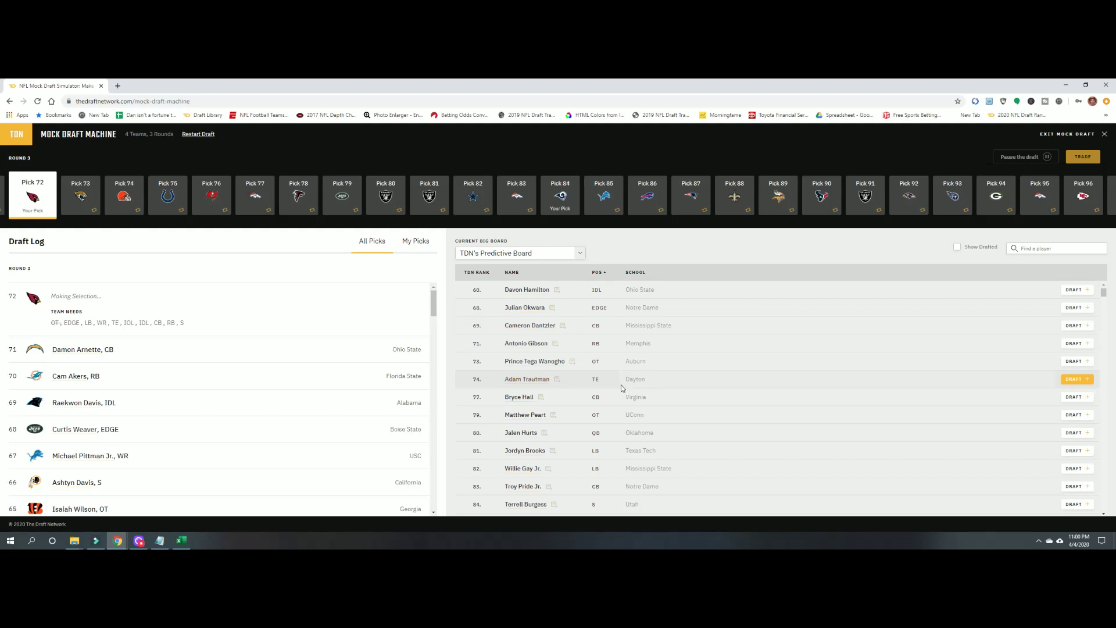
click(1076, 381)
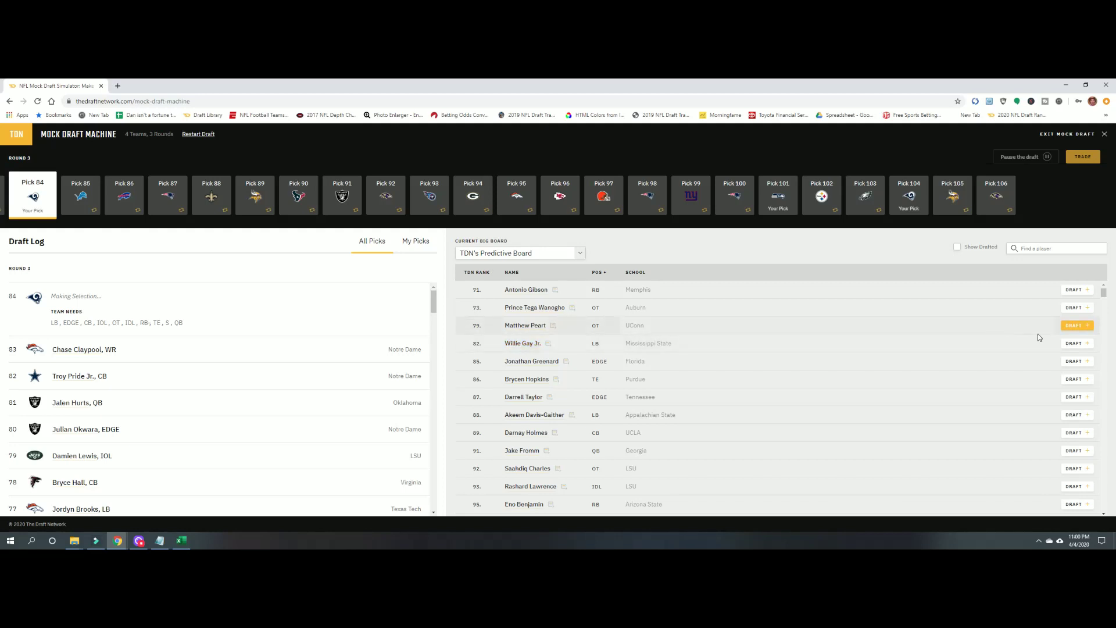
double_click(1077, 344)
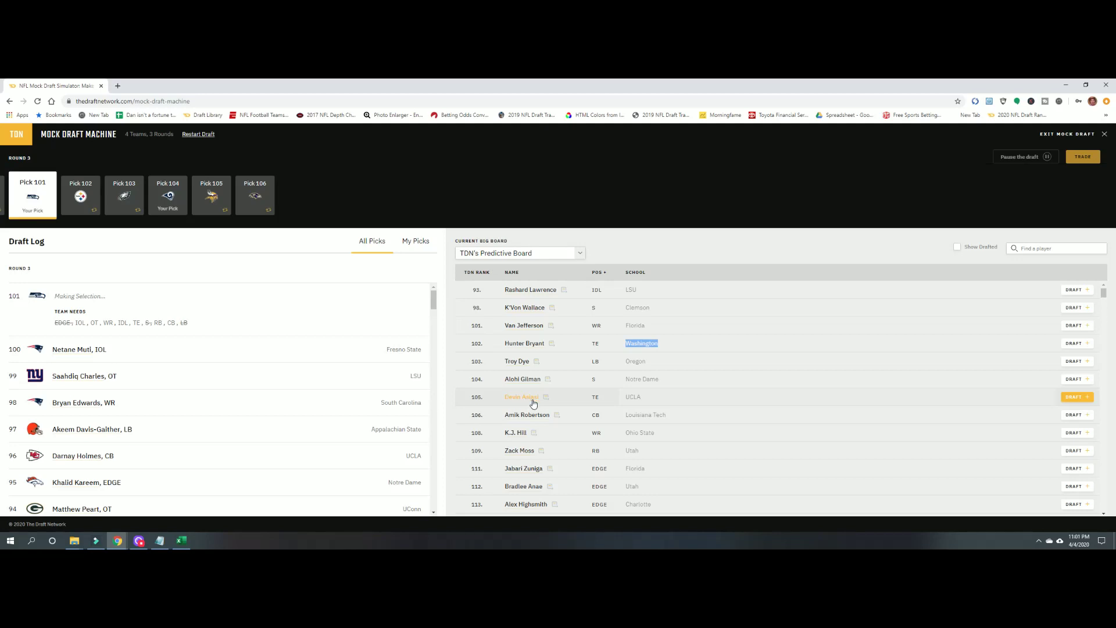
Check the list of own picks against the Seahawks' needs and draft Rashard Lawrence for them at pick 101.
click(416, 243)
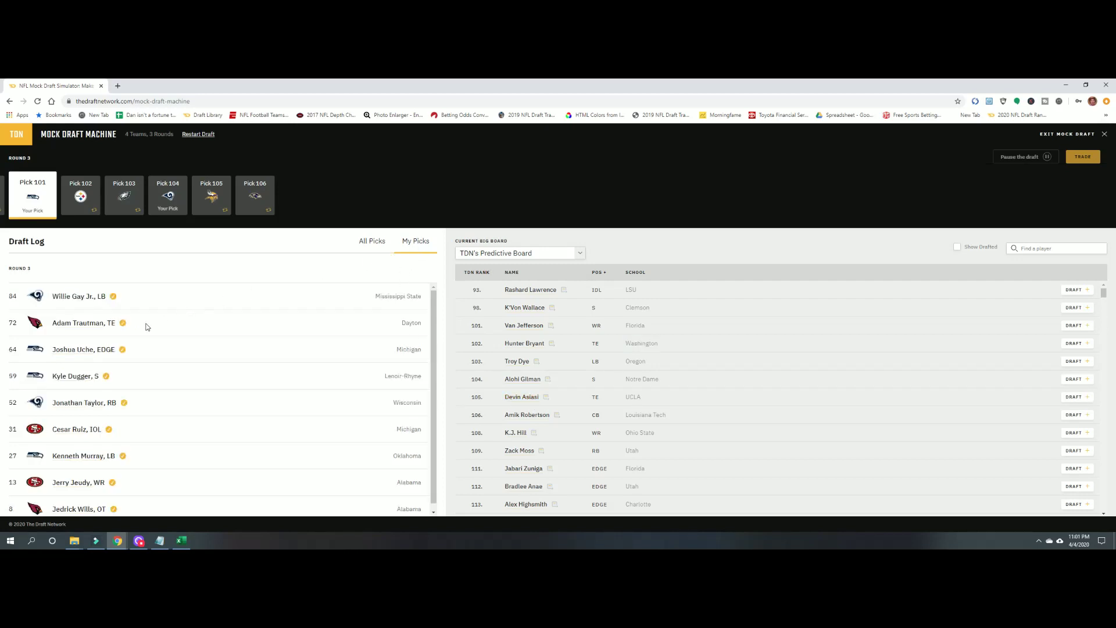
scroll(152, 372, down, 1)
click(374, 241)
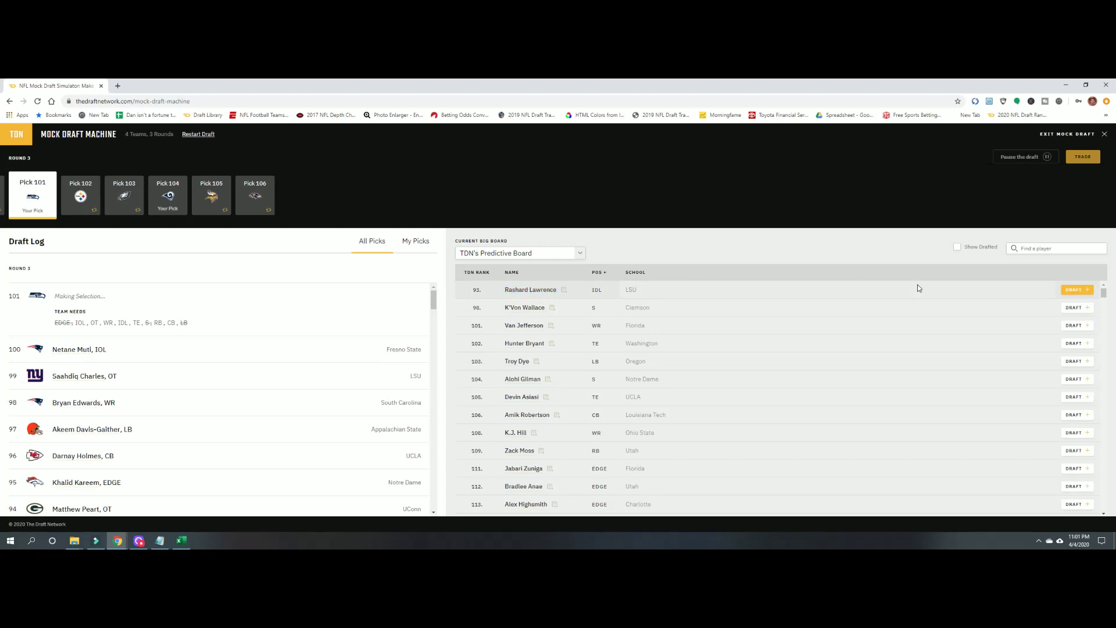
click(1074, 290)
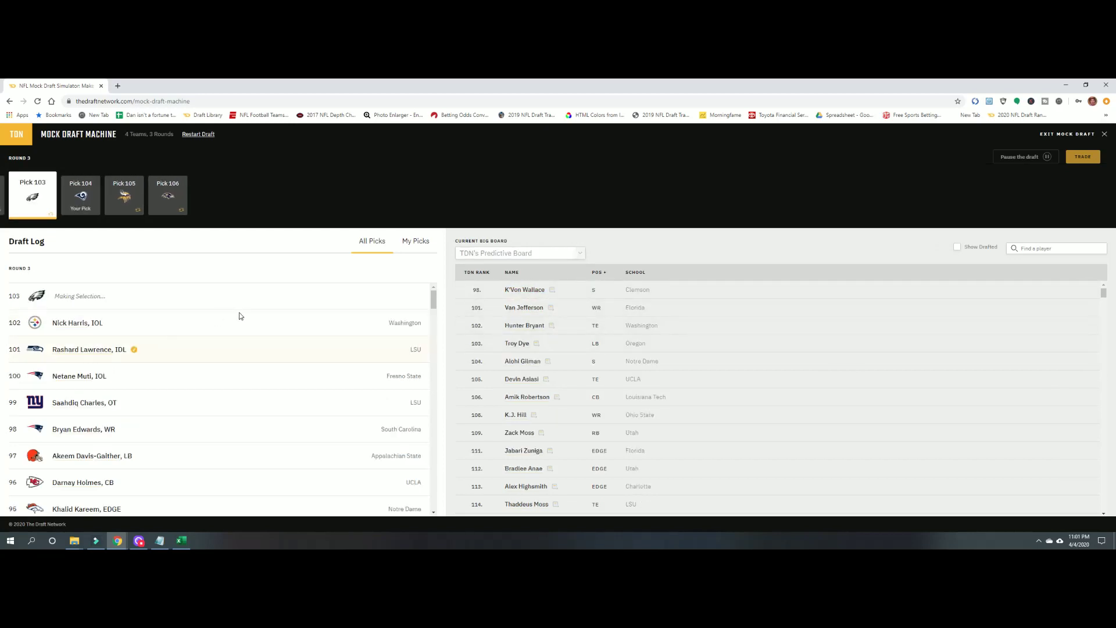
Look through the own selections, return to the full draft log and draft Alex Highsmith for the Rams at pick 104.
click(413, 241)
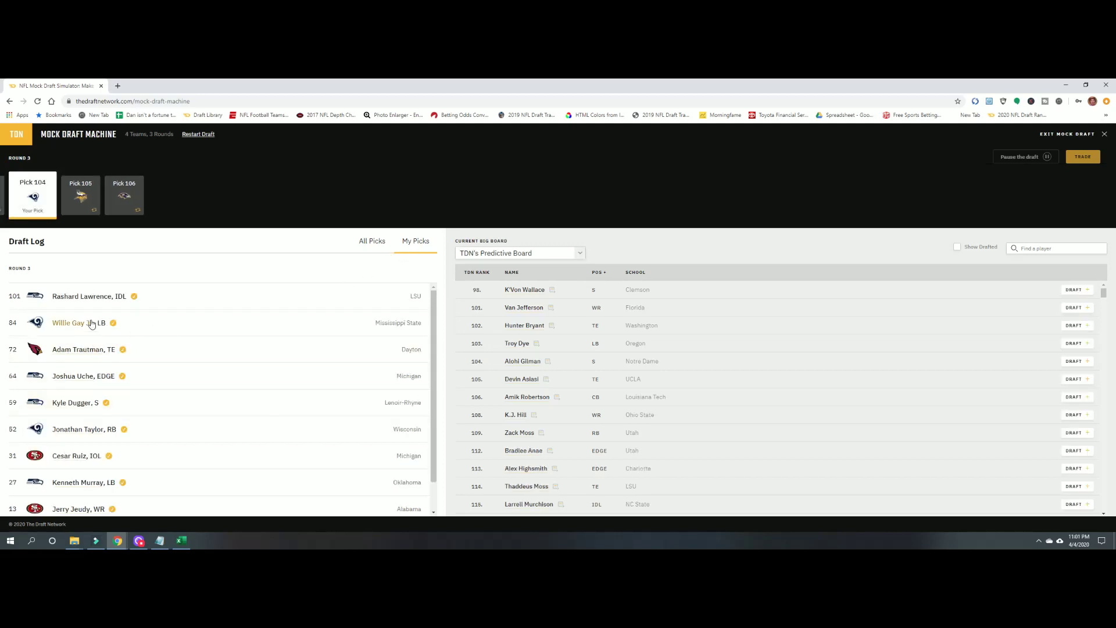
scroll(99, 317, down, 1)
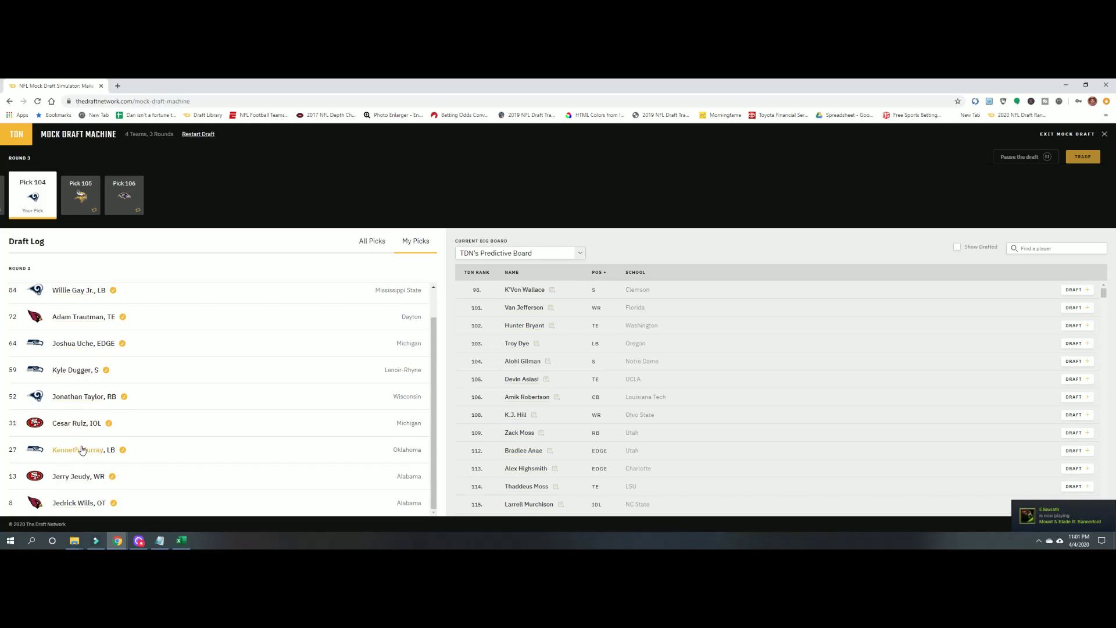
scroll(75, 433, up, 1)
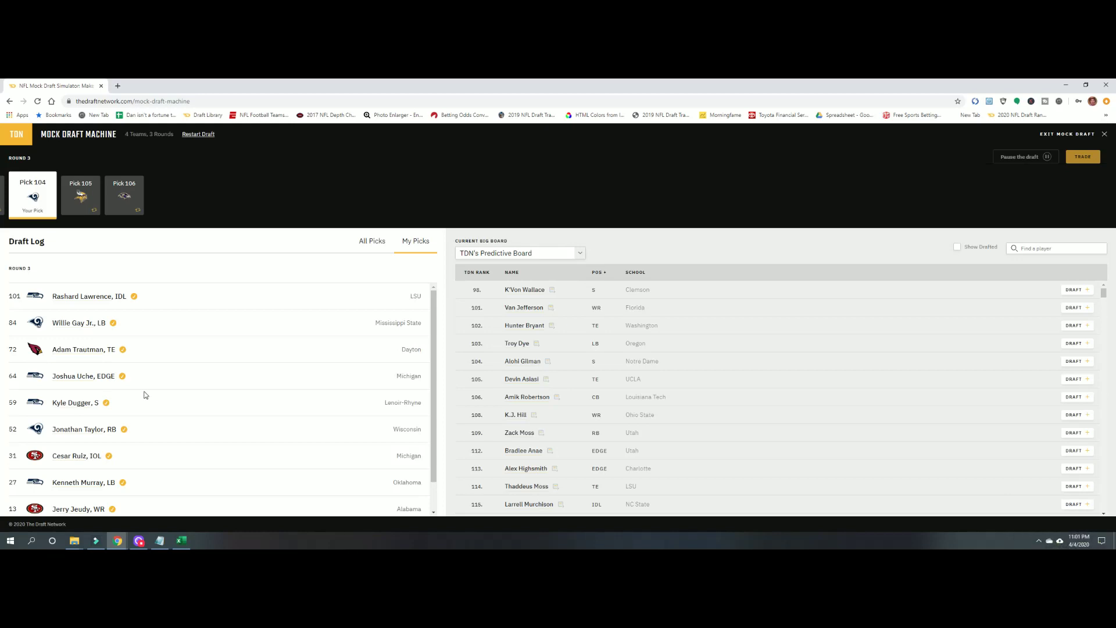
scroll(145, 391, down, 1)
scroll(147, 404, up, 1)
click(378, 243)
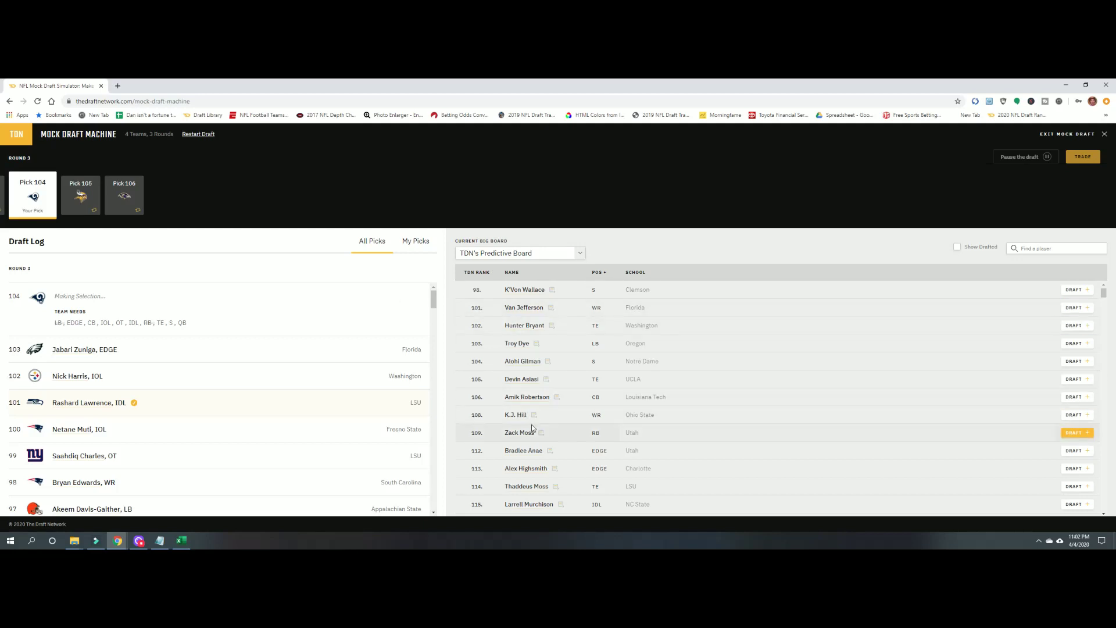
click(1074, 469)
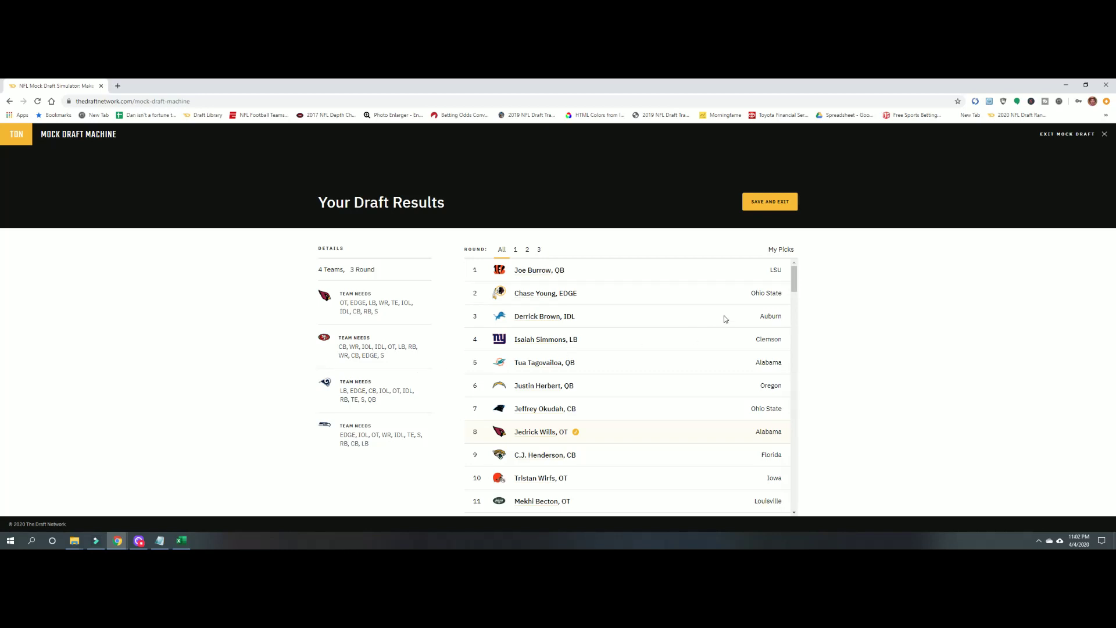
Limit the final draft results to the own picks and examine them.
click(781, 250)
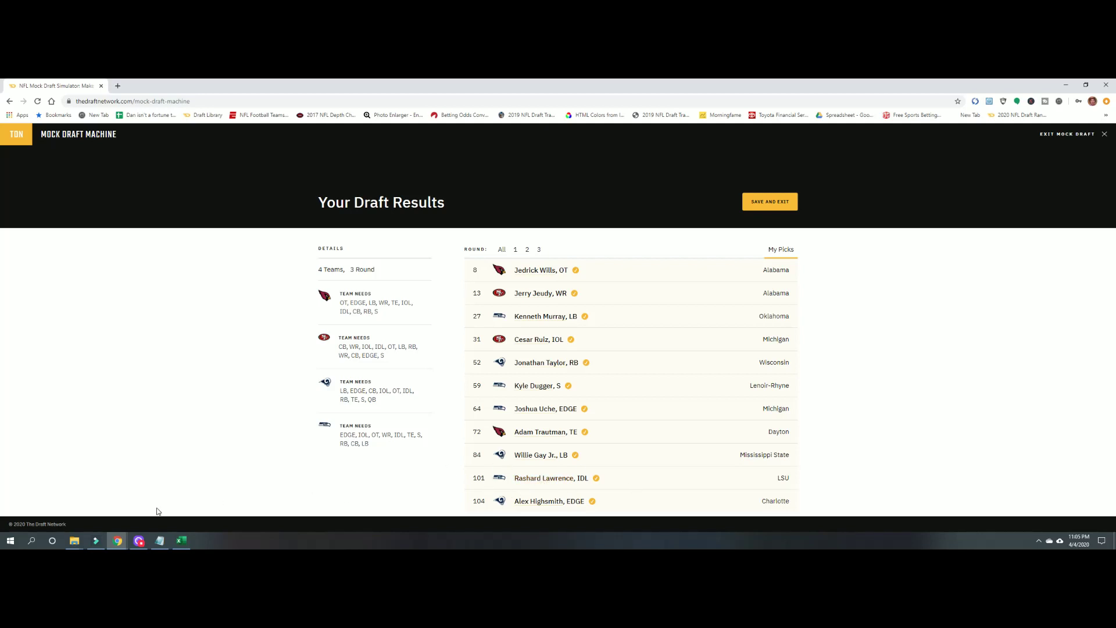
click(142, 543)
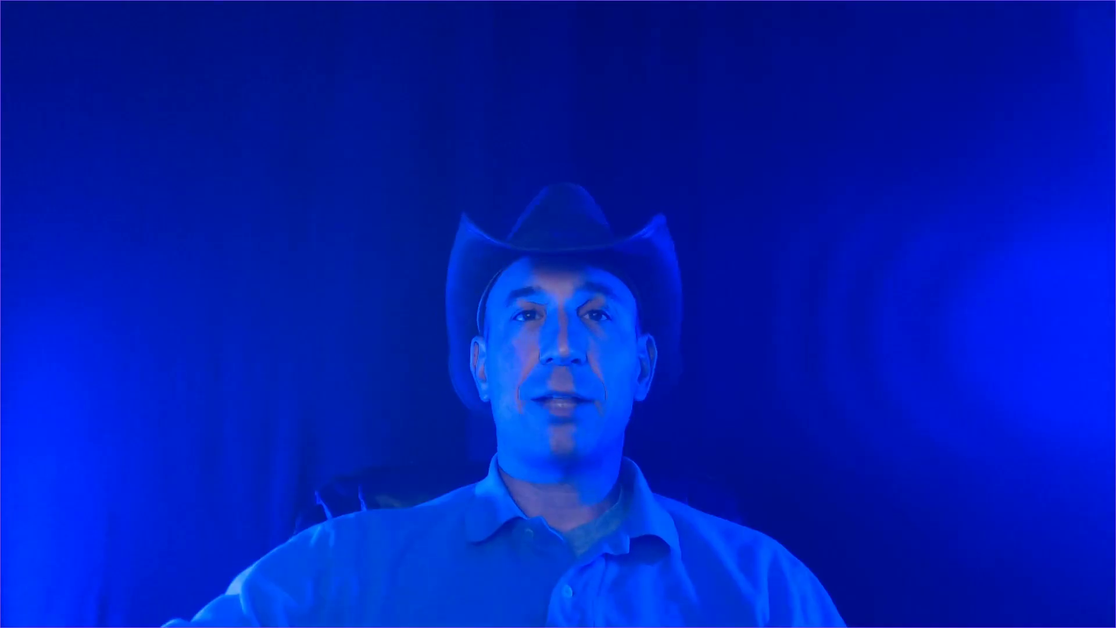